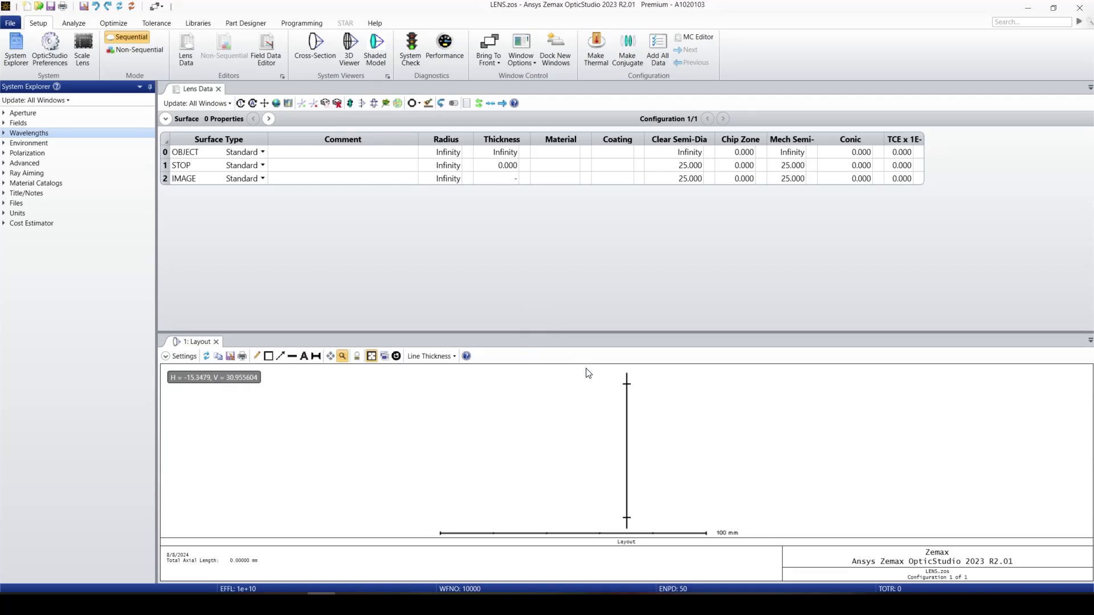
- Insert a new surface after the STOP surface
click(175, 166)
click(314, 170)
click(314, 170)
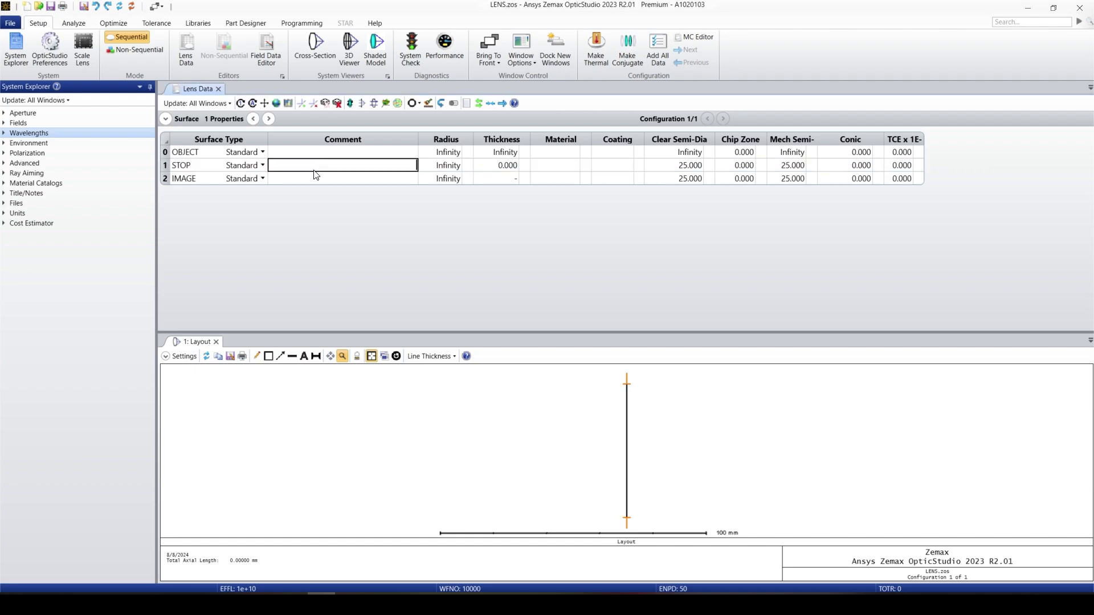
right_click(164, 167)
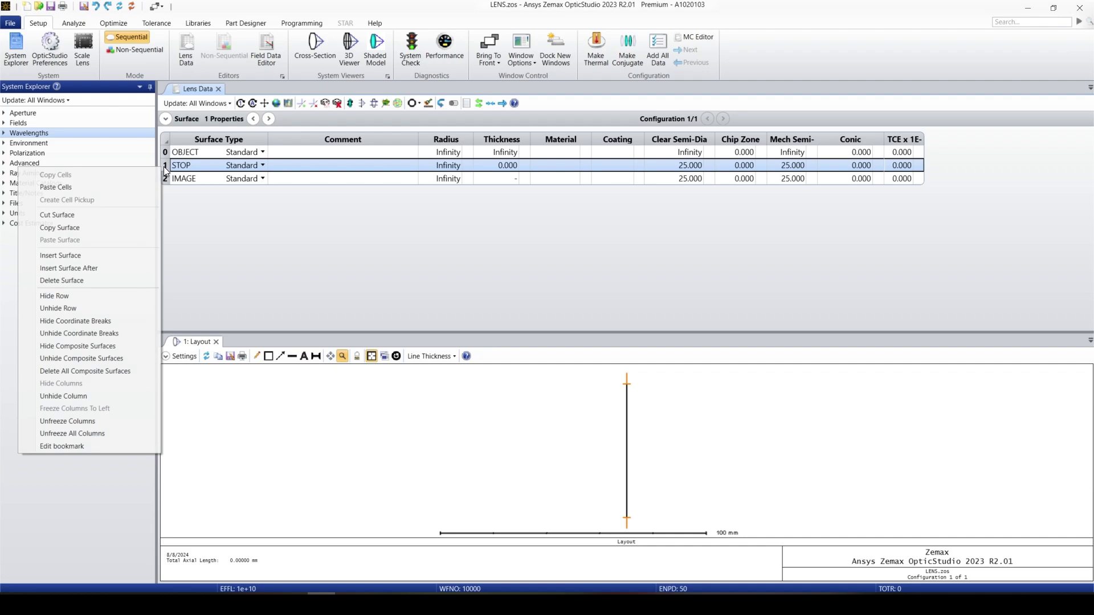
click(117, 268)
- Comment surfaces 1 and 2 as 'Lens 1 surface 1' and 'Lens 1 surface 2'
click(299, 167)
click(299, 166)
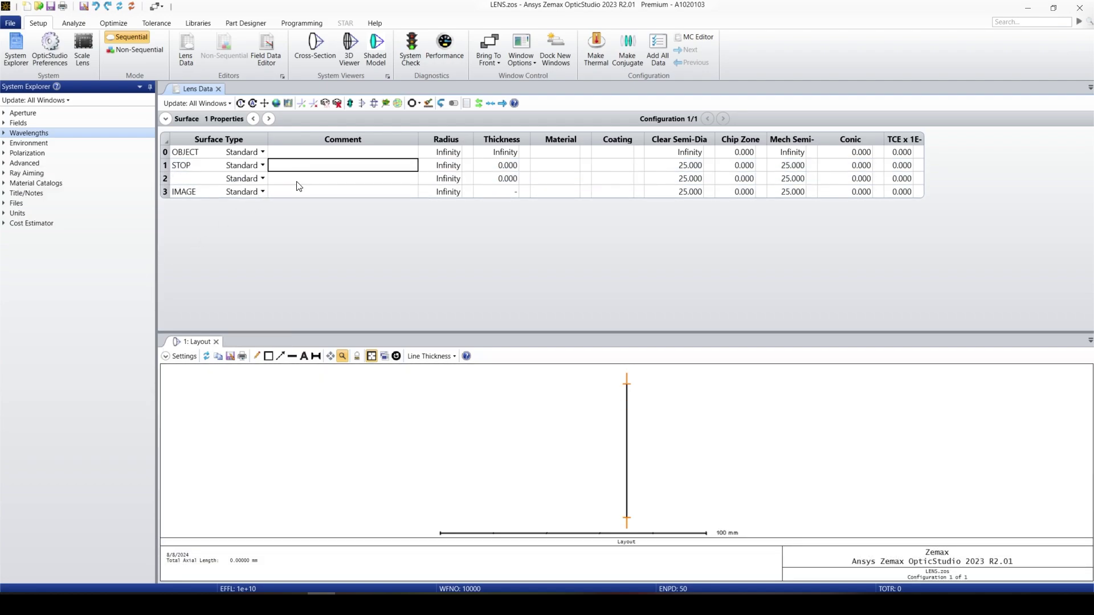
text(Lens 1 surface 1)
click(297, 181)
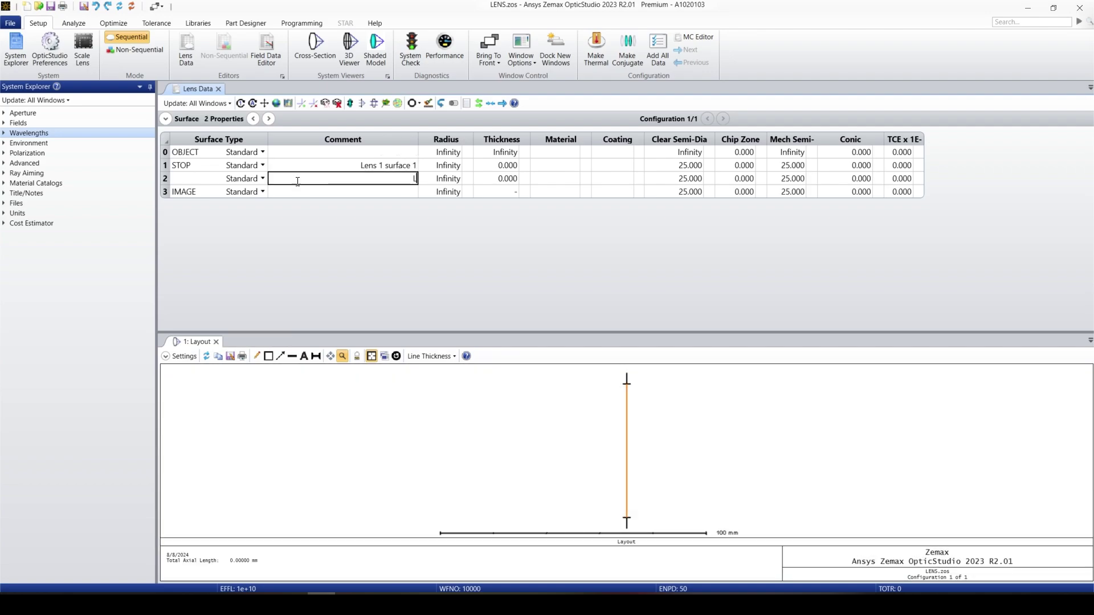
text(Lens 1 surface 2)
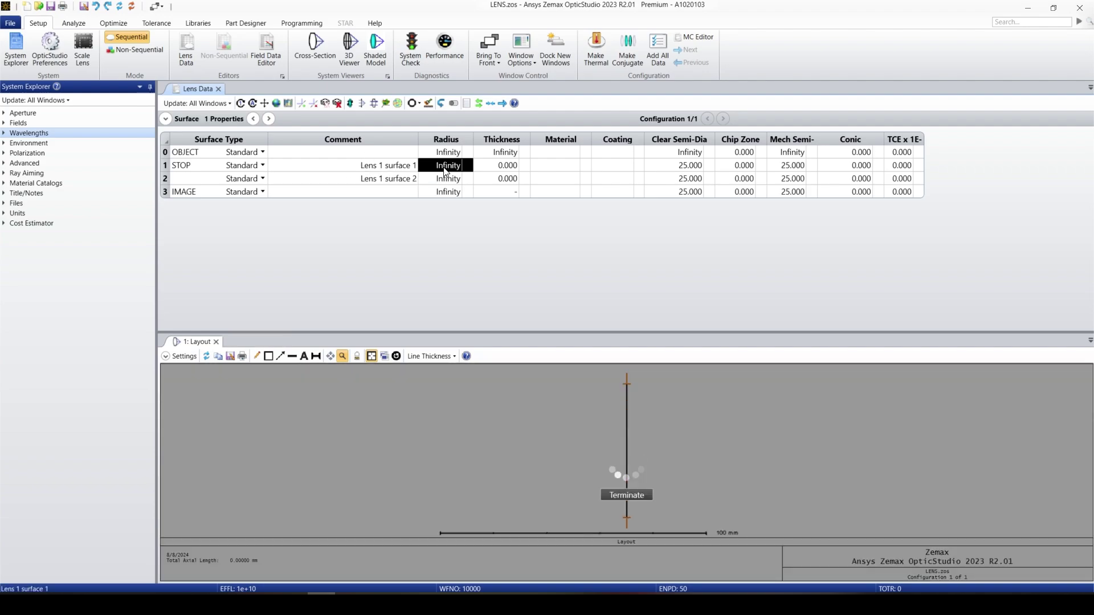
- Set the lens radii to 200 and -200, thickness 6, and material N-BK7
click(446, 168)
text(200)
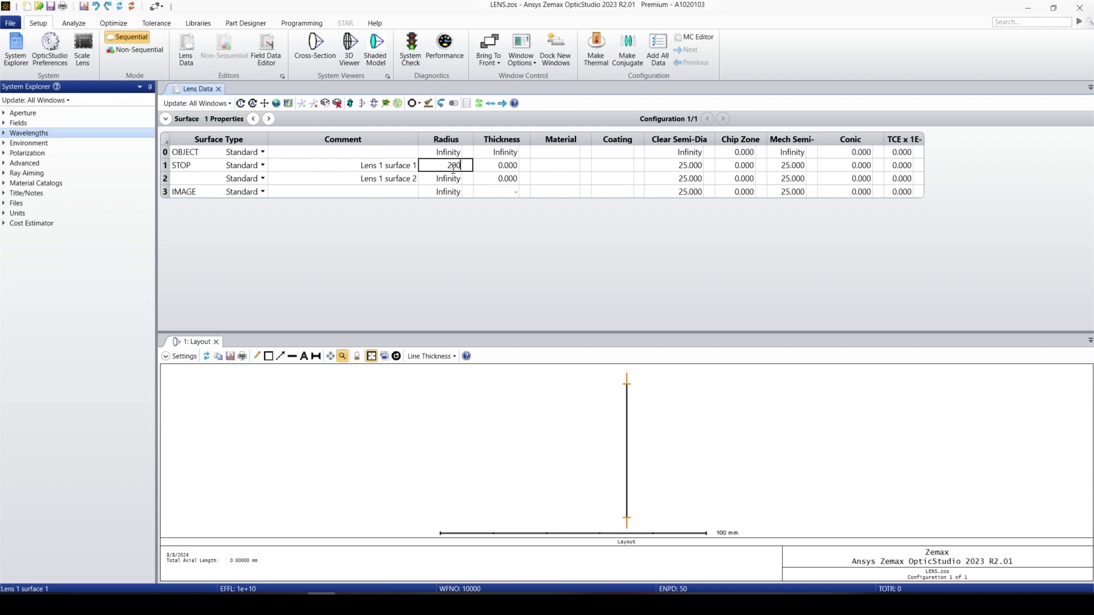
click(449, 180)
text(-200)
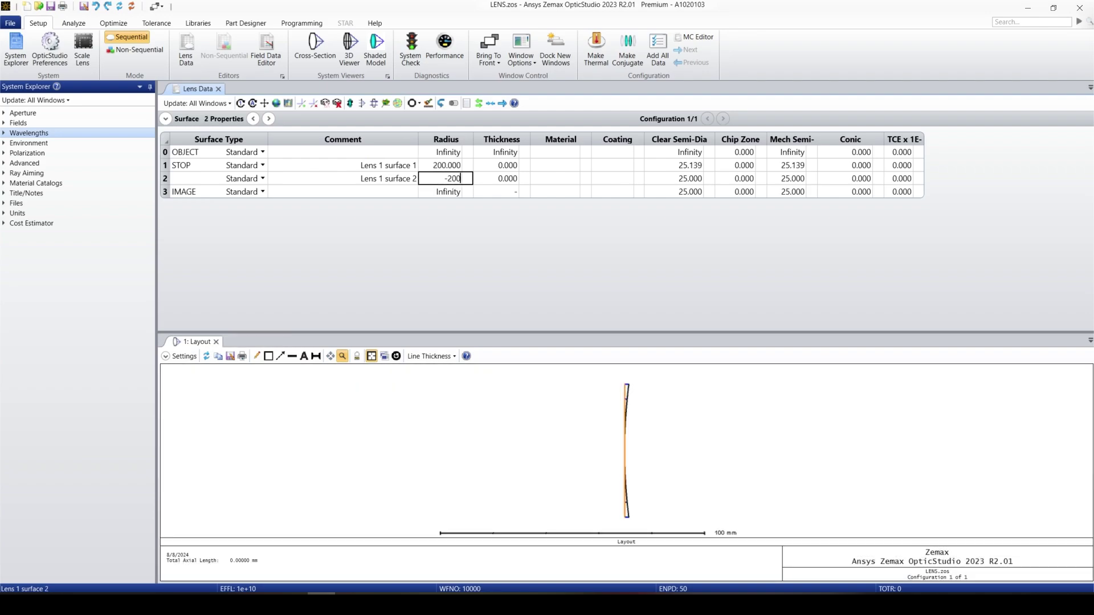
click(494, 165)
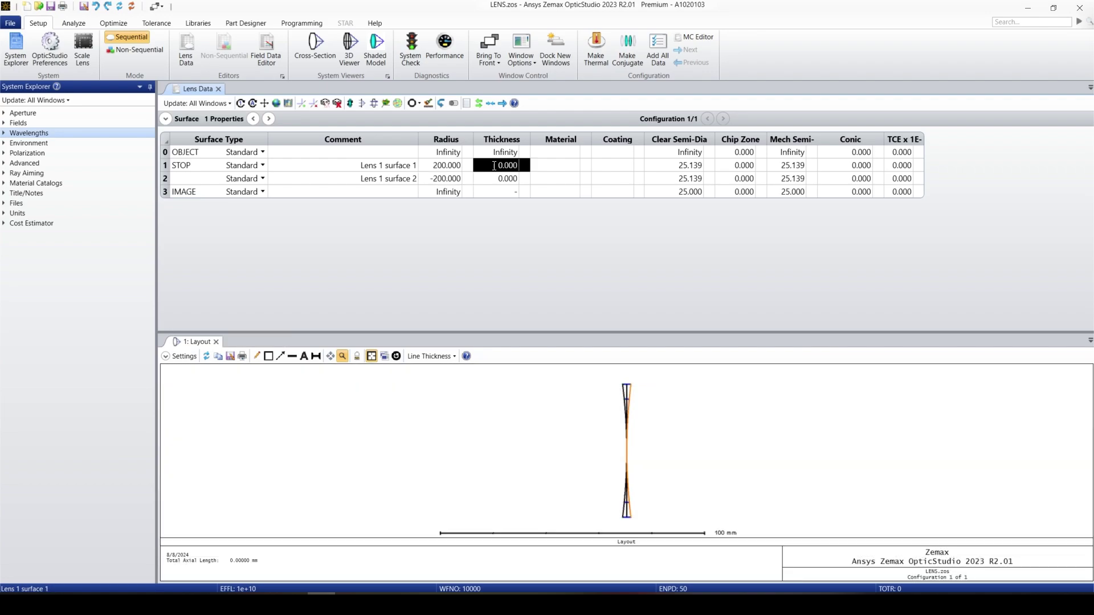
text(6)
click(552, 167)
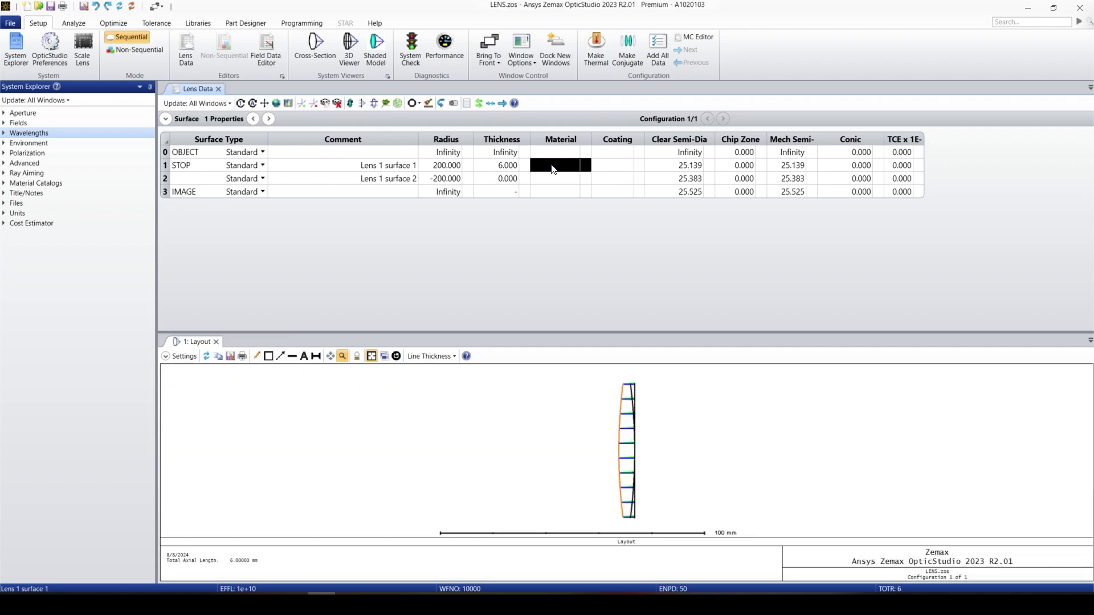
text(n-bk7)
key(Return)
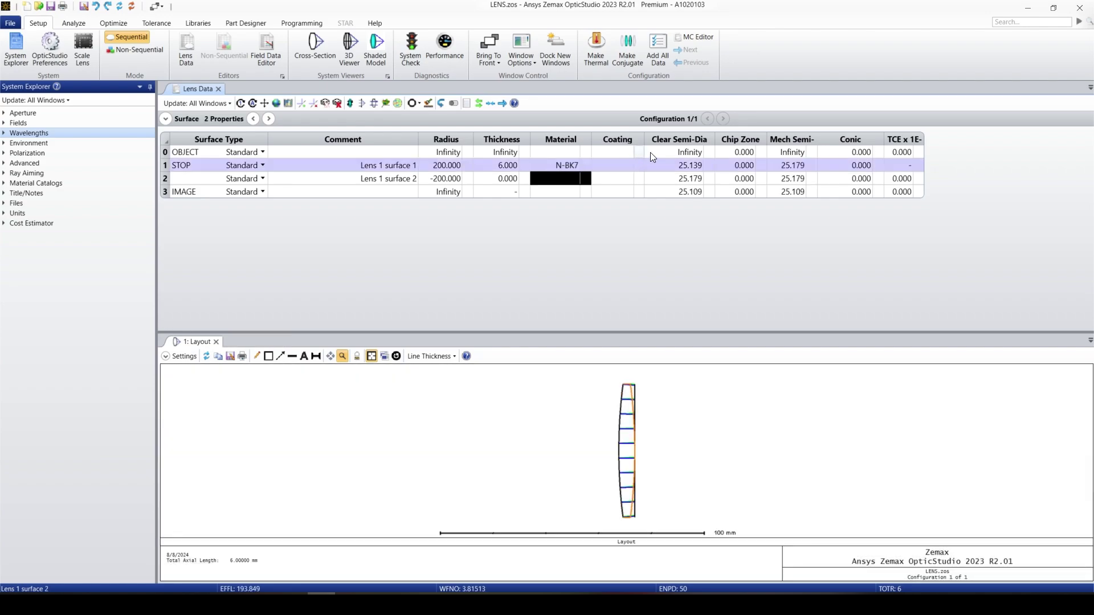
- Set the clear semi-diameter to 25 on both lens surfaces and the image surface
click(677, 166)
drag(677, 166, 709, 165)
text(5)
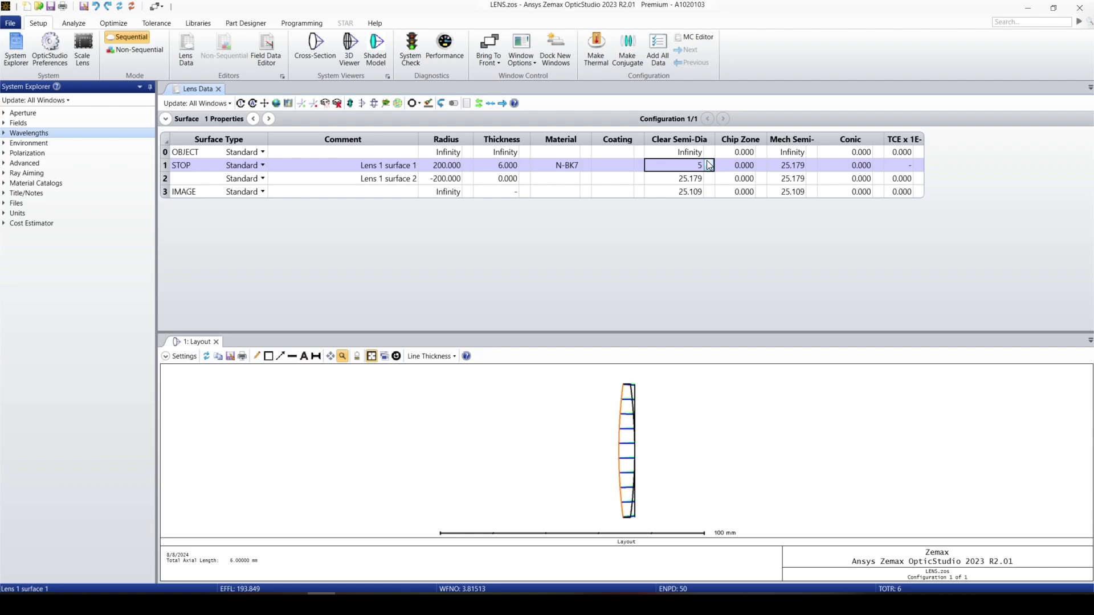
text(25)
key(Return)
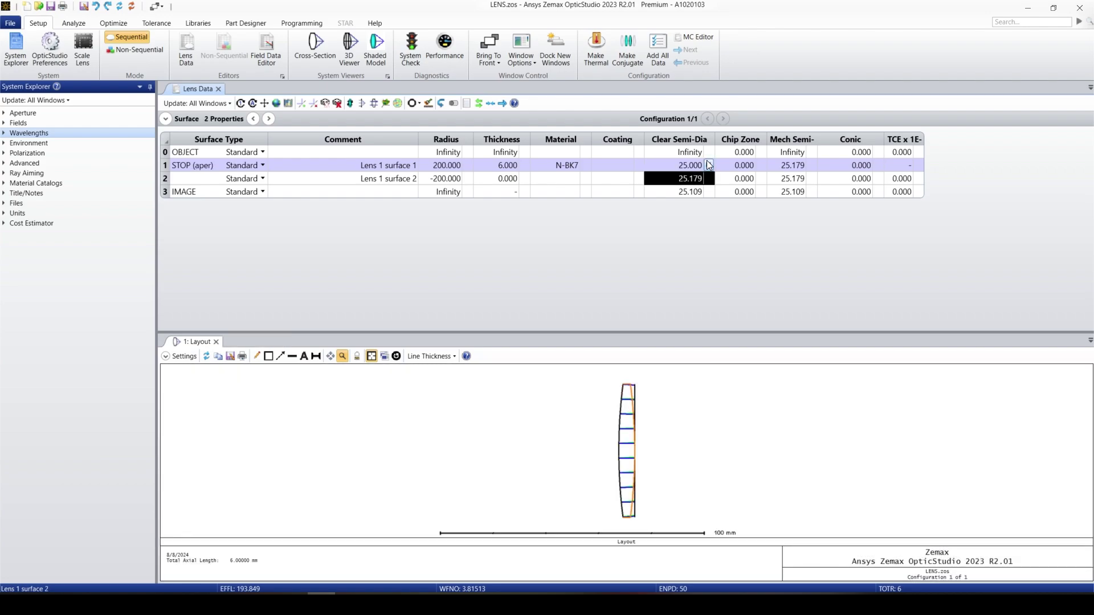
text(25)
key(Return)
text(25)
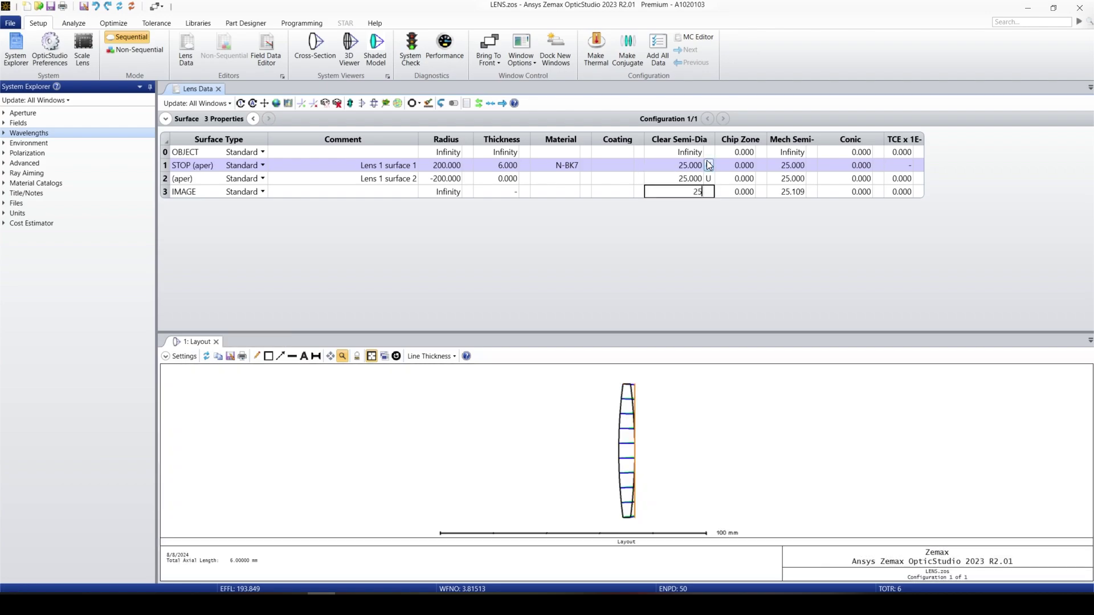
key(Return)
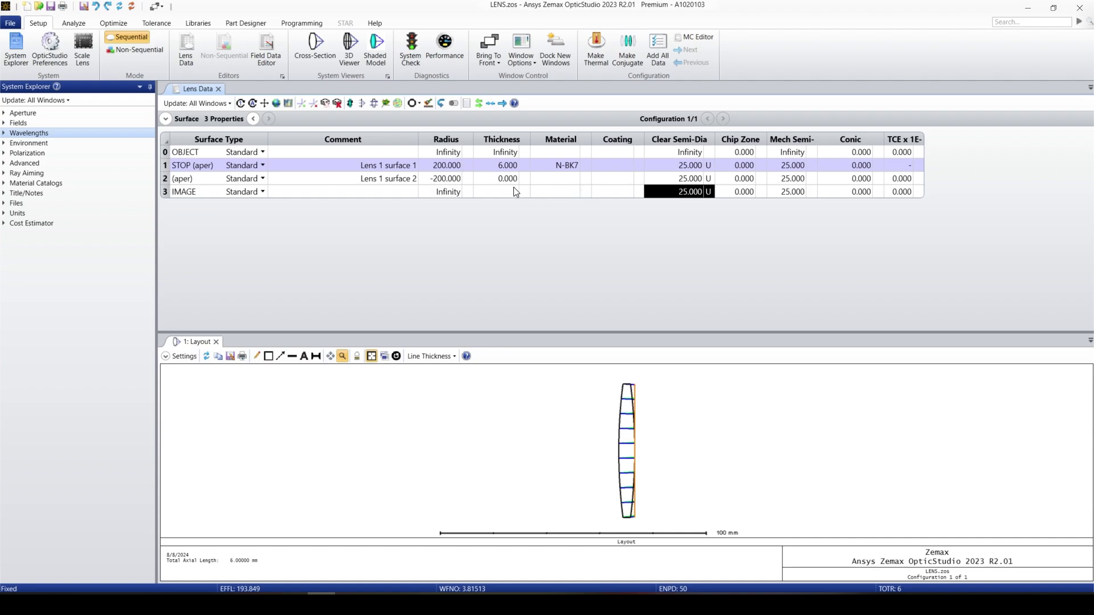
- Run Quick Focus to refocus the lens onto the image plane
click(76, 25)
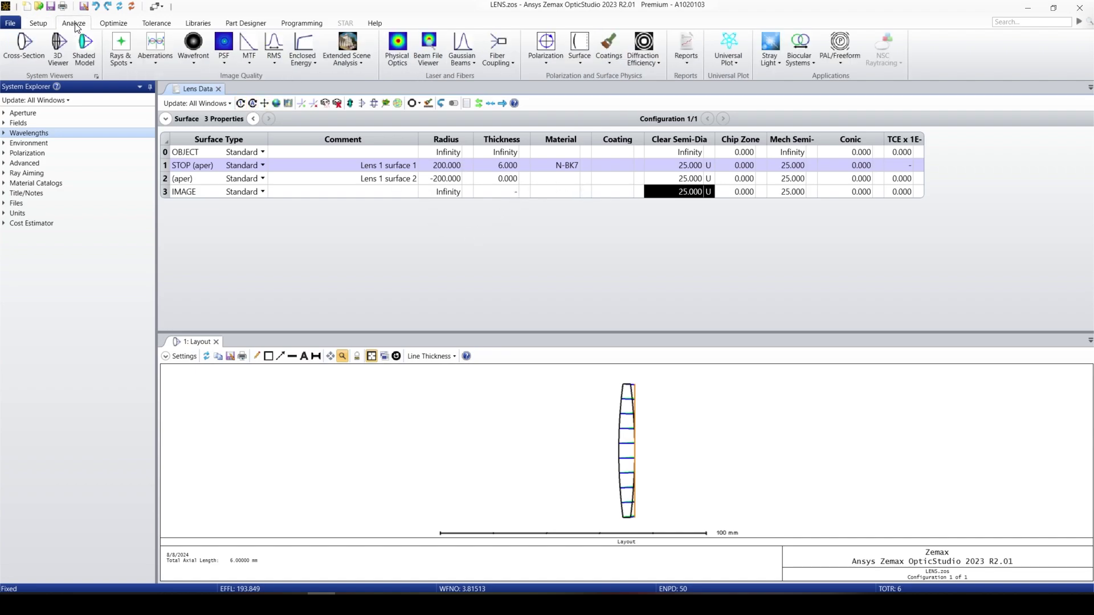
click(122, 25)
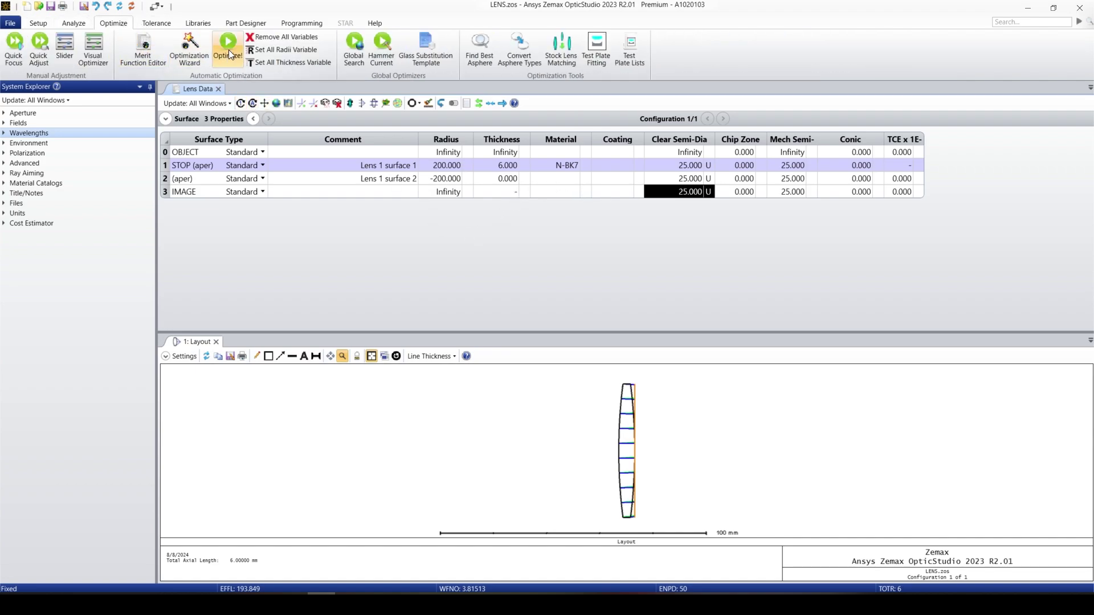
click(17, 53)
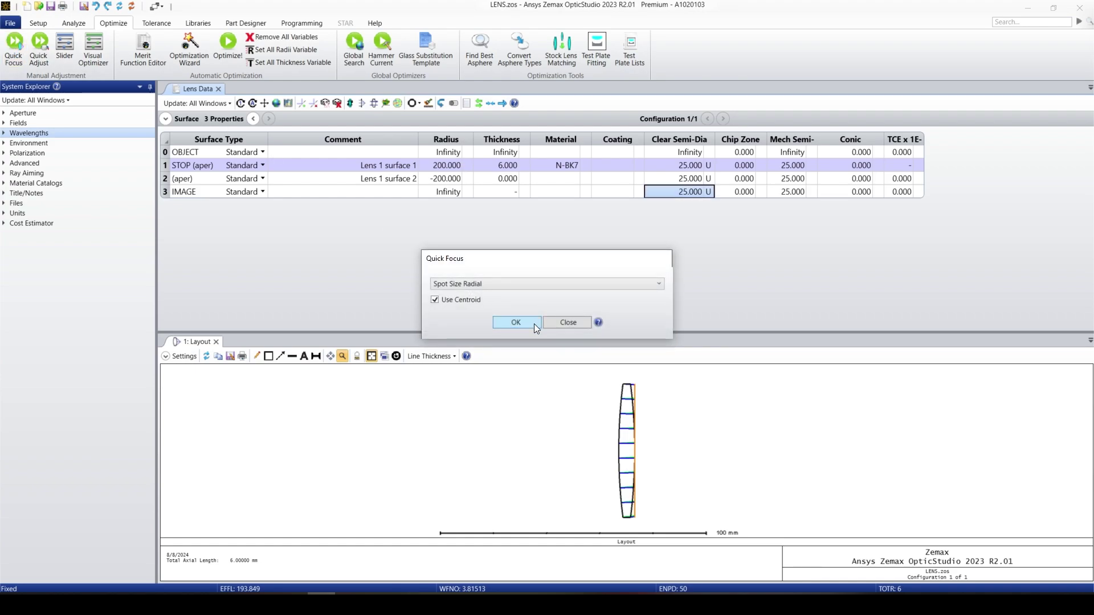
click(535, 324)
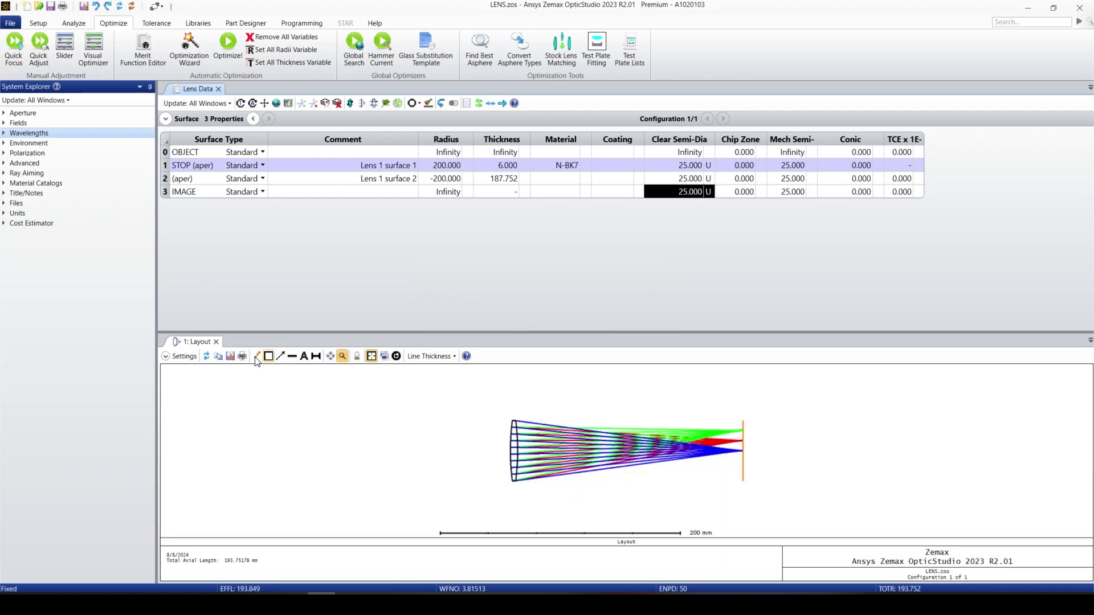
- Trace only on-axis field rays, coloured by field, and enlarge the layout plot
click(182, 358)
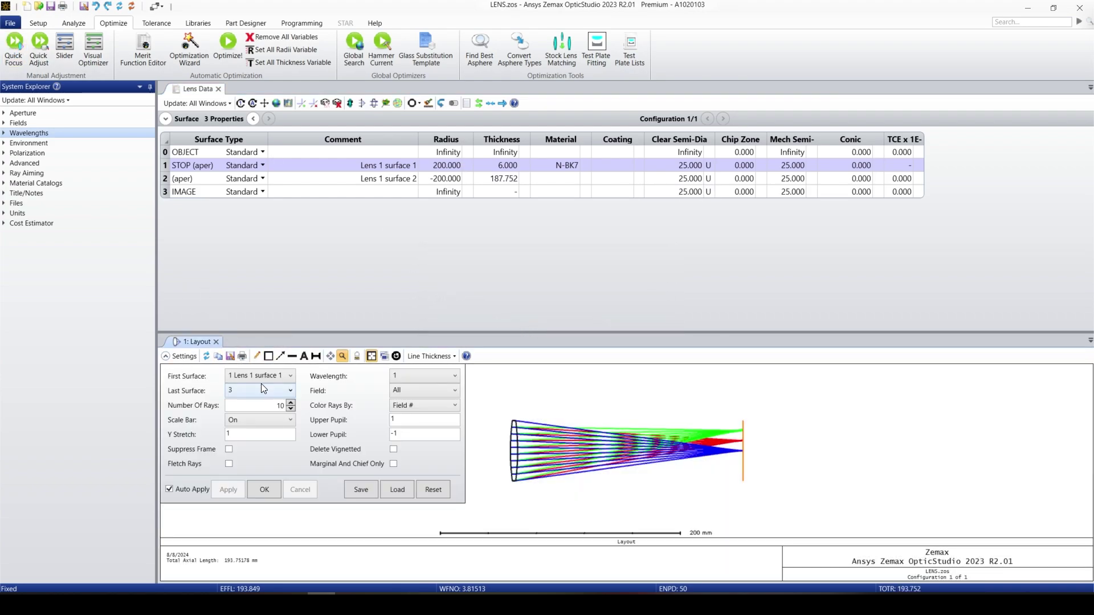
click(414, 402)
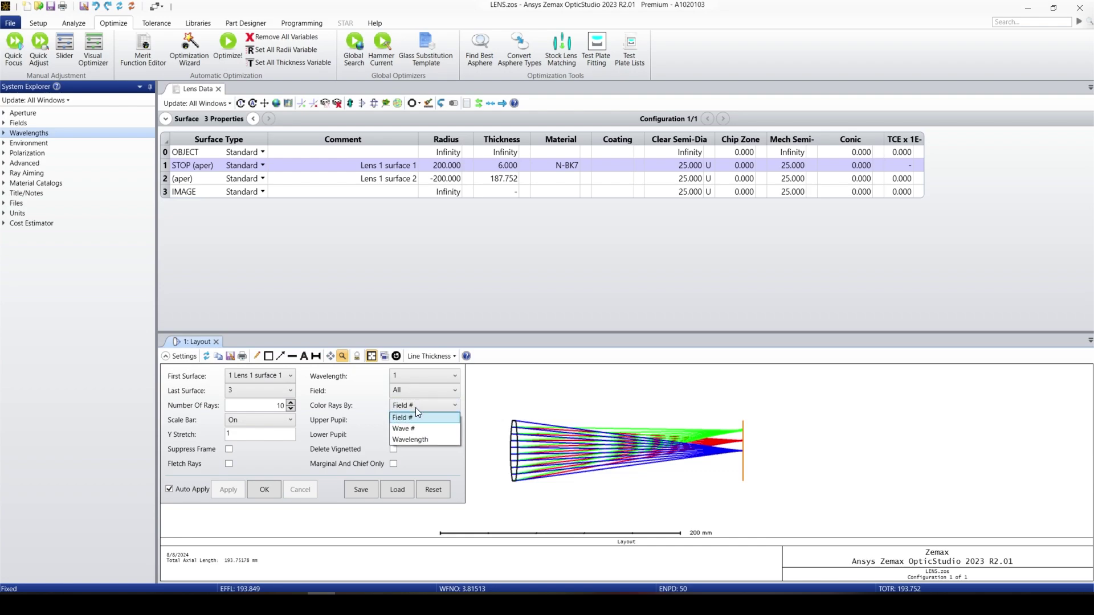
click(415, 408)
click(413, 395)
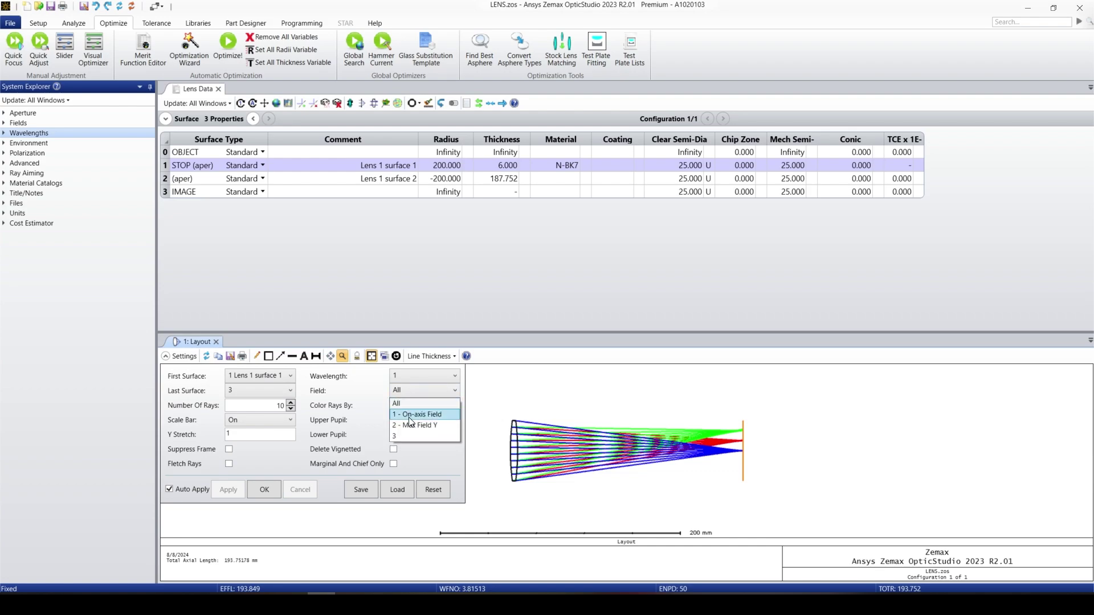
click(421, 413)
click(264, 490)
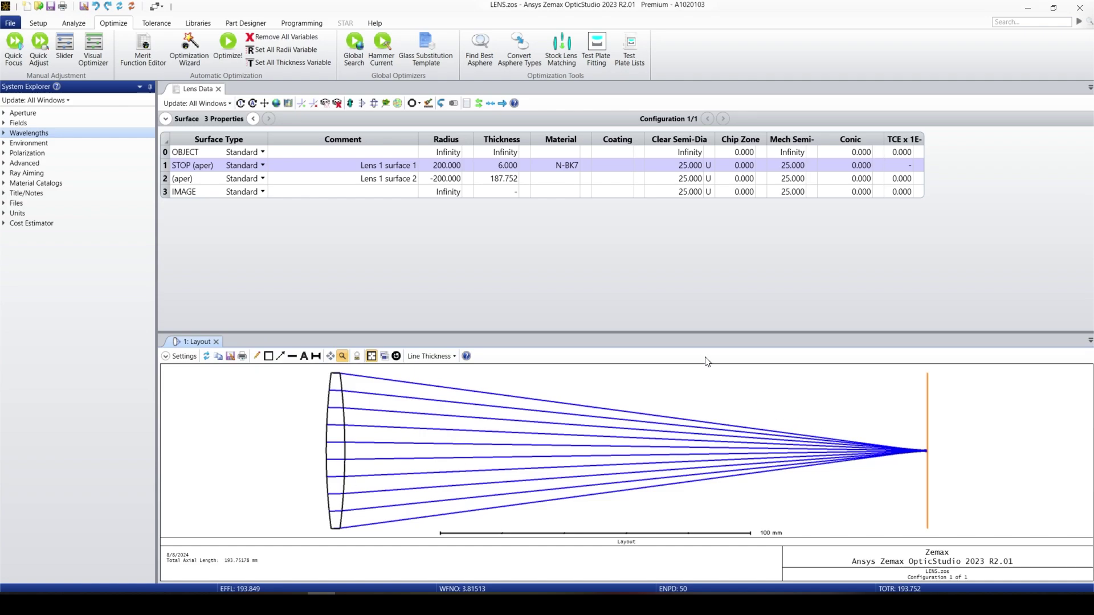
drag(663, 333, 661, 273)
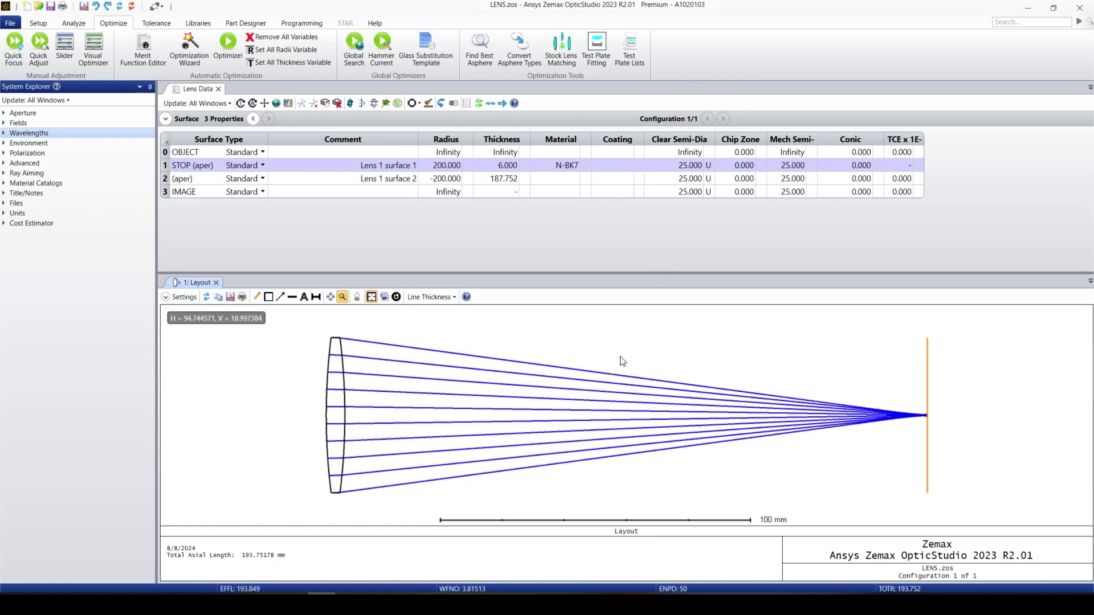
click(161, 152)
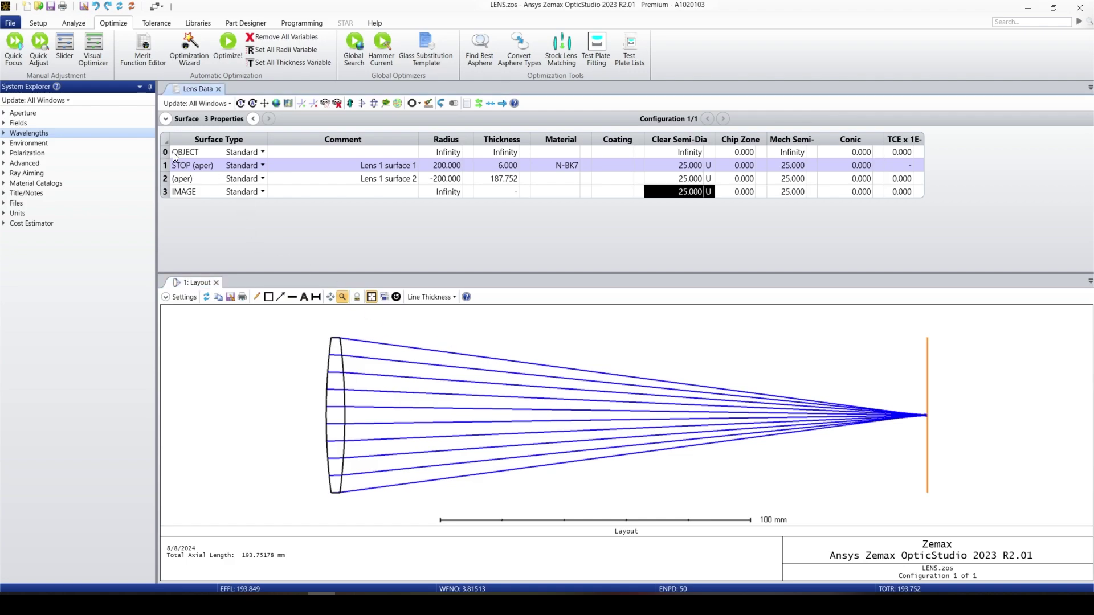
- Insert a surface after OBJECT commented 'dummy surface' with thickness 10
click(168, 151)
right_click(168, 152)
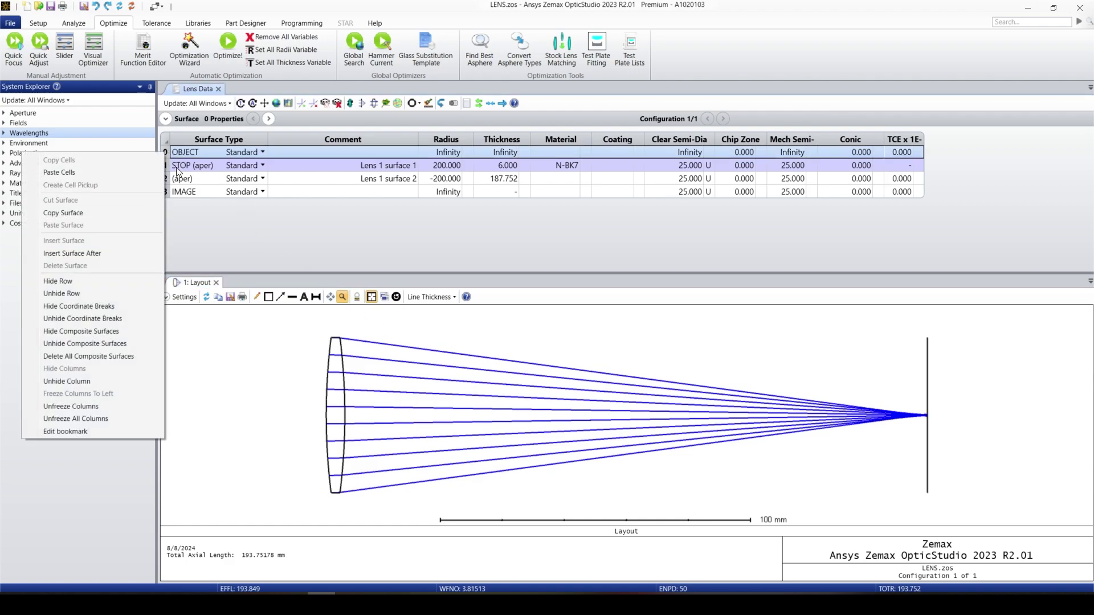
click(118, 253)
click(296, 165)
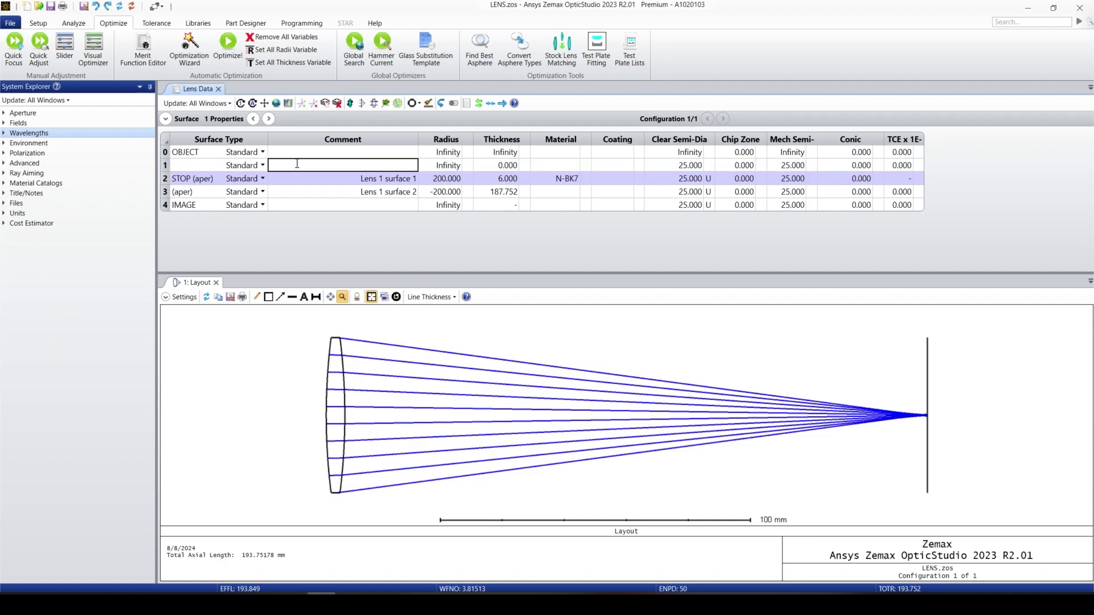
text(dummy surface)
click(488, 165)
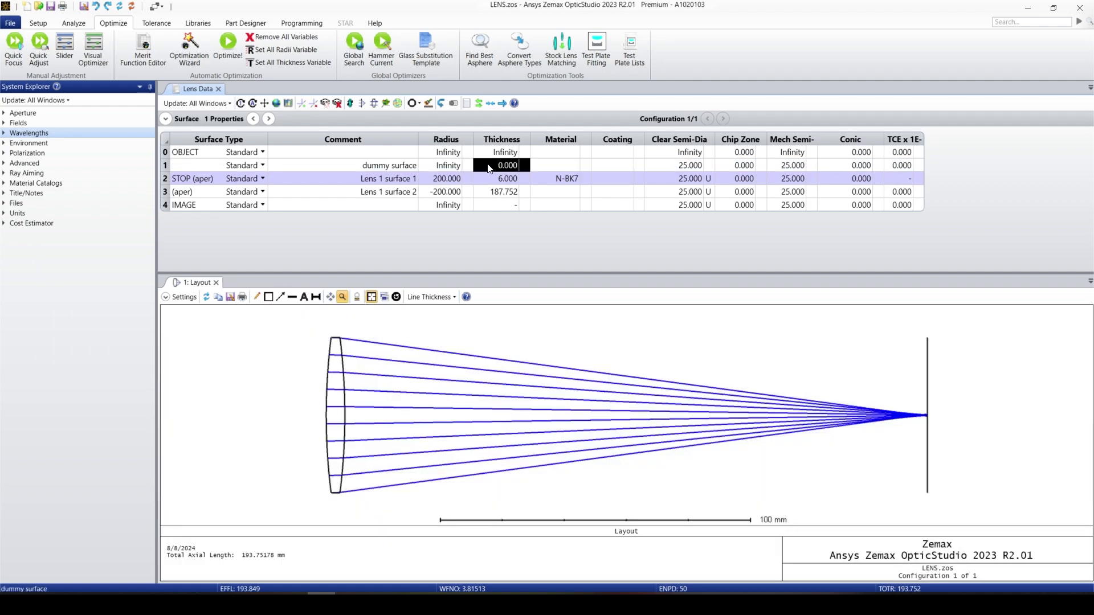
text(10)
key(Return)
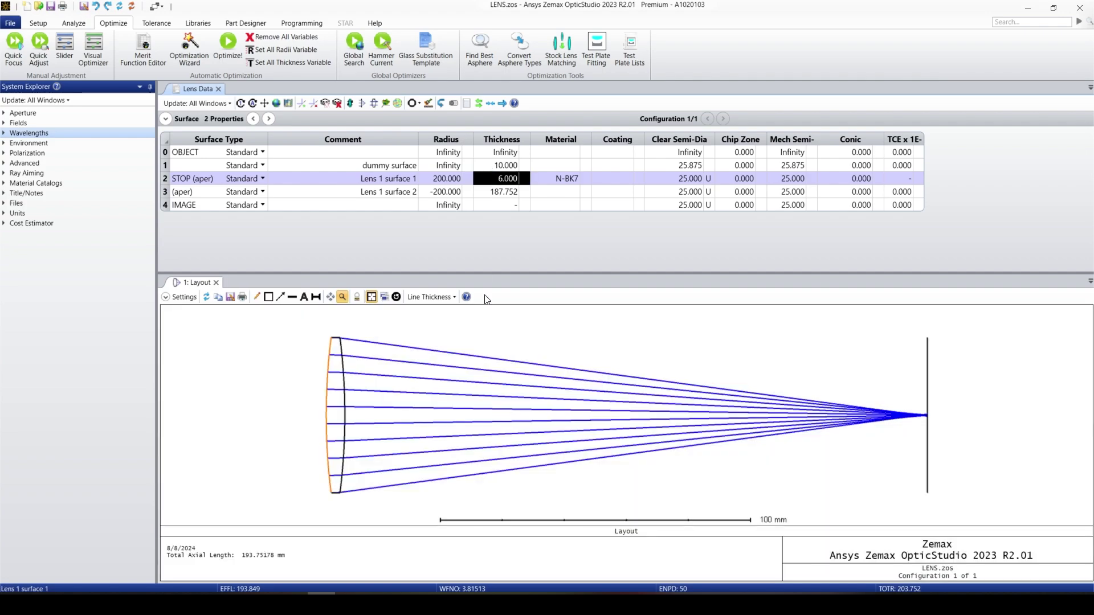
- Set the layout's First Surface to '1 dummy surface' and redraw
click(182, 297)
click(247, 316)
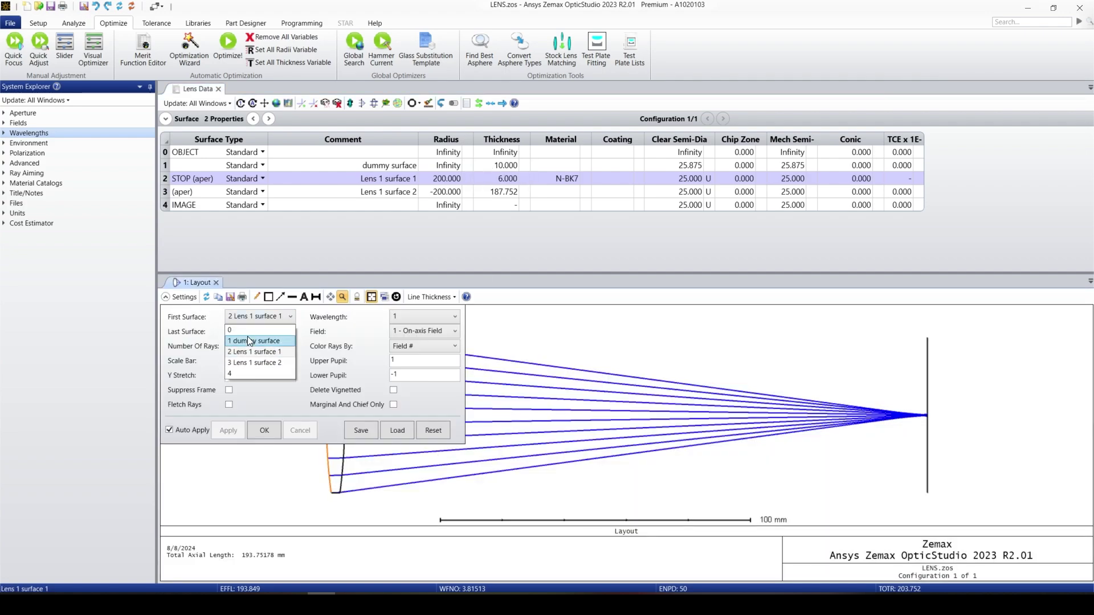
click(247, 337)
click(264, 431)
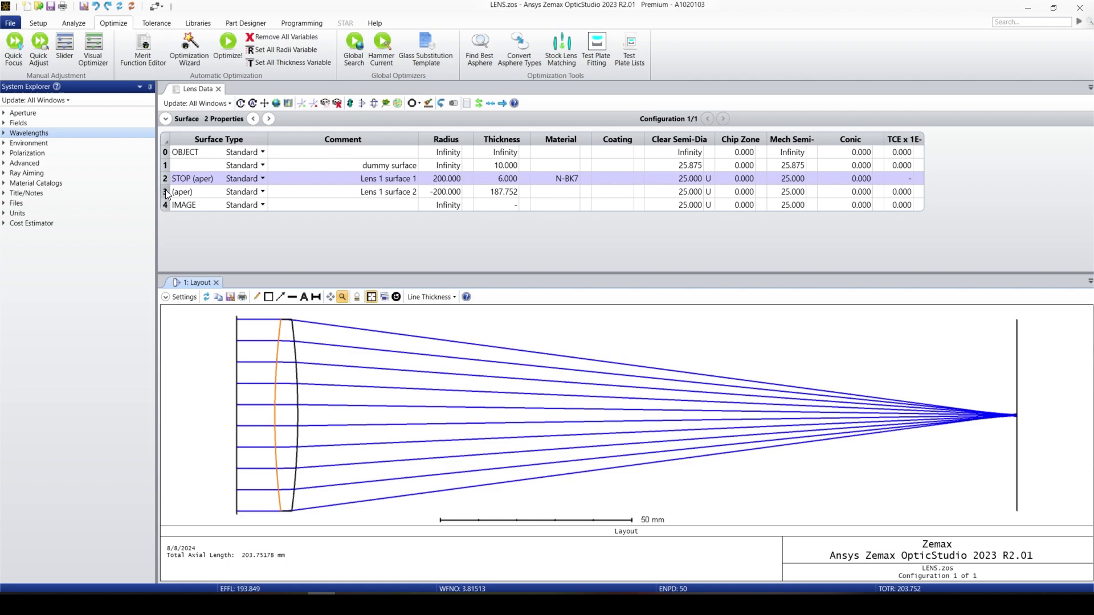
- Apply an F Number curvature solve of 4 to surface 3's radius
click(180, 194)
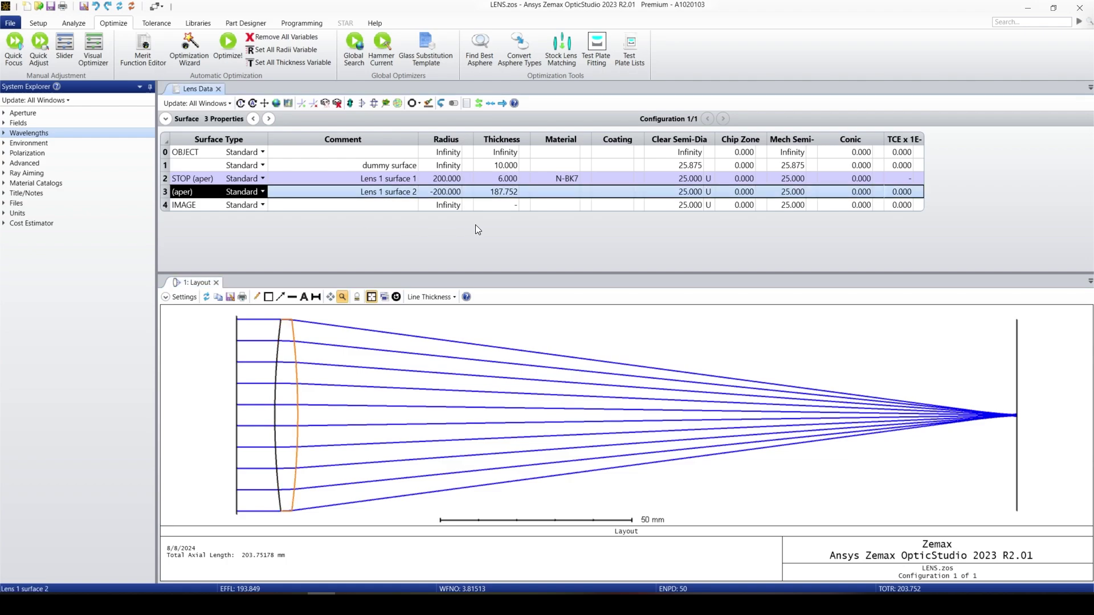
click(468, 192)
click(446, 223)
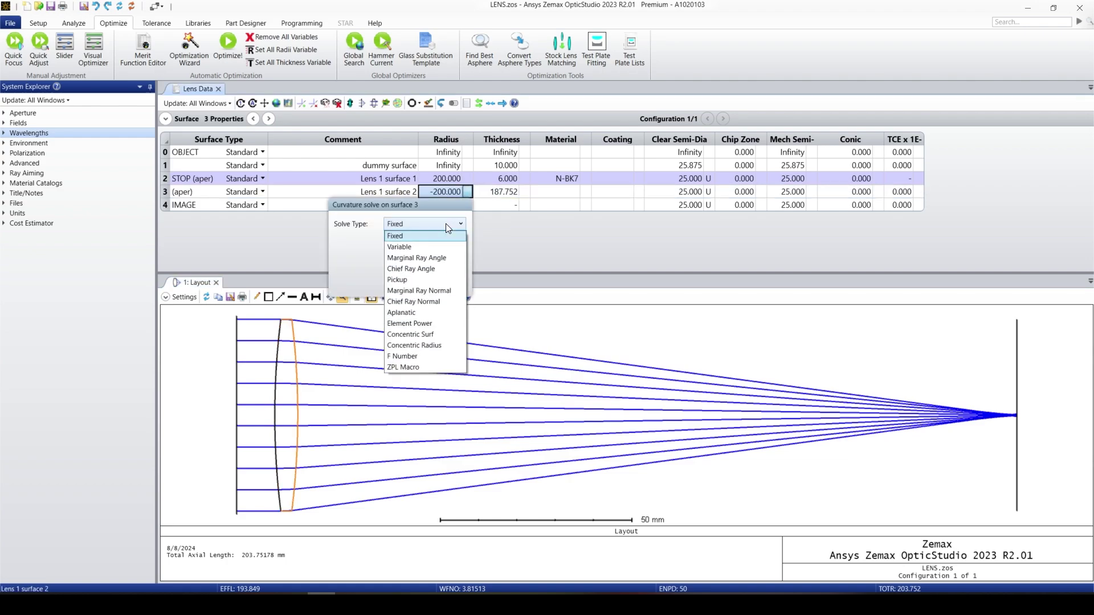
click(428, 355)
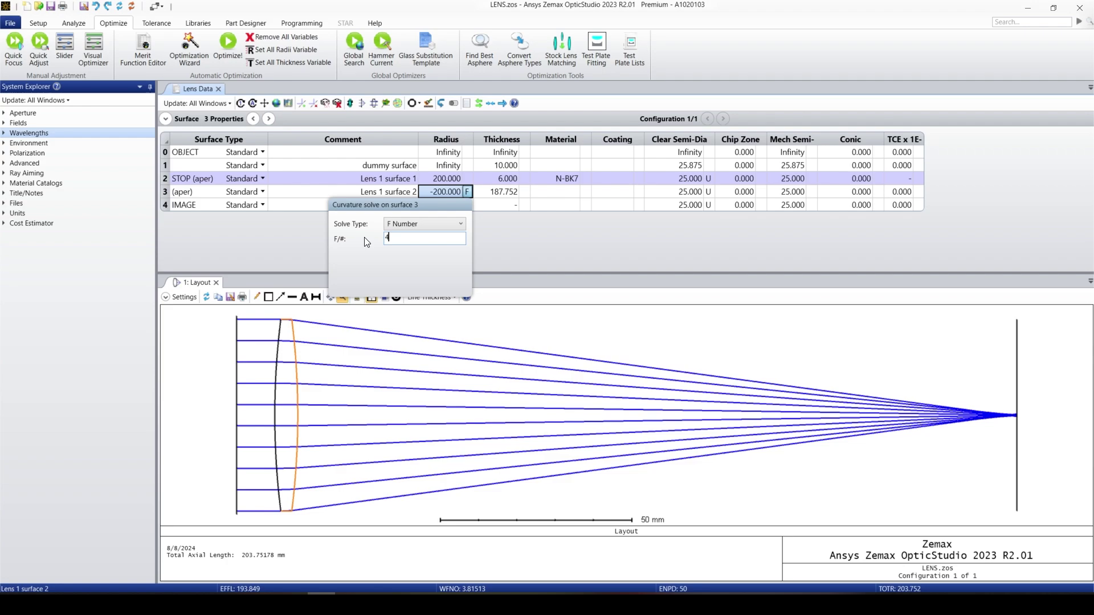
text(4)
key(Return)
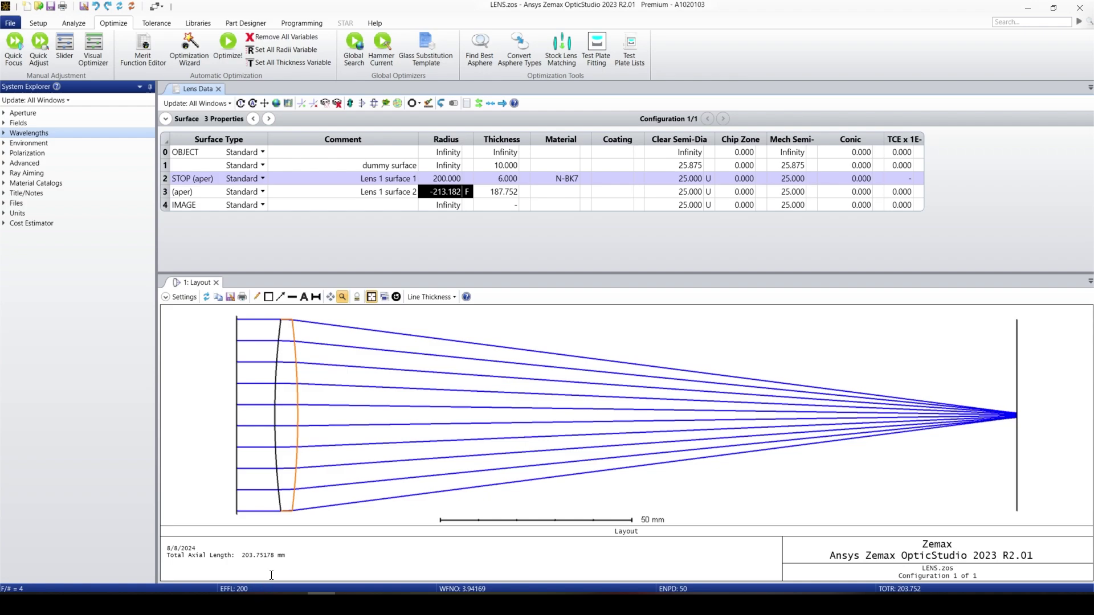
- Run Quick Focus and zoom the layout in on the ray convergence point
click(21, 54)
click(515, 323)
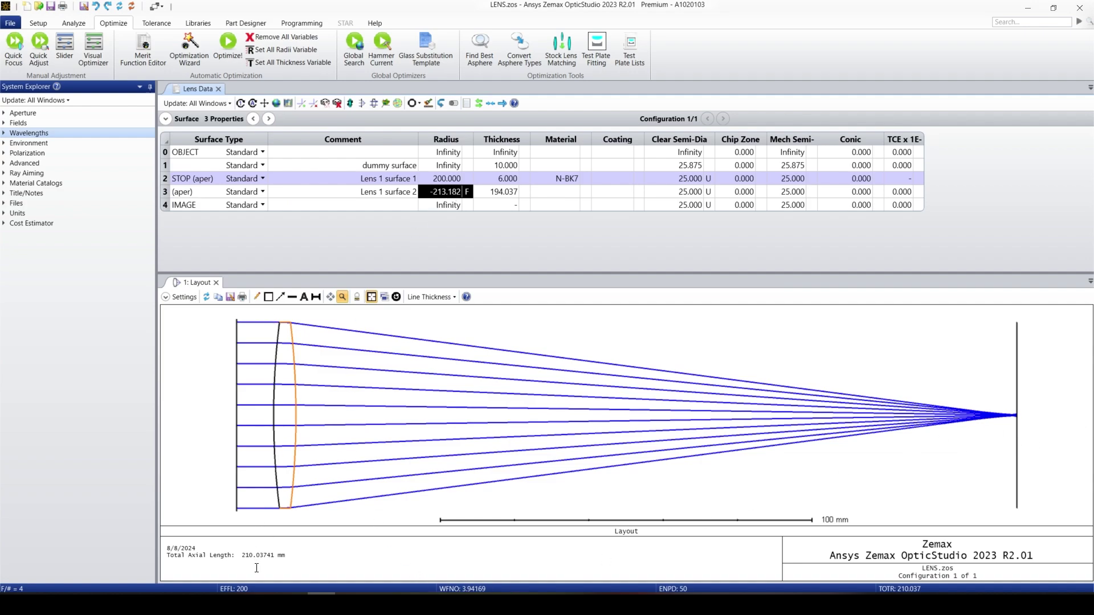
drag(989, 382, 1039, 450)
drag(590, 373, 677, 484)
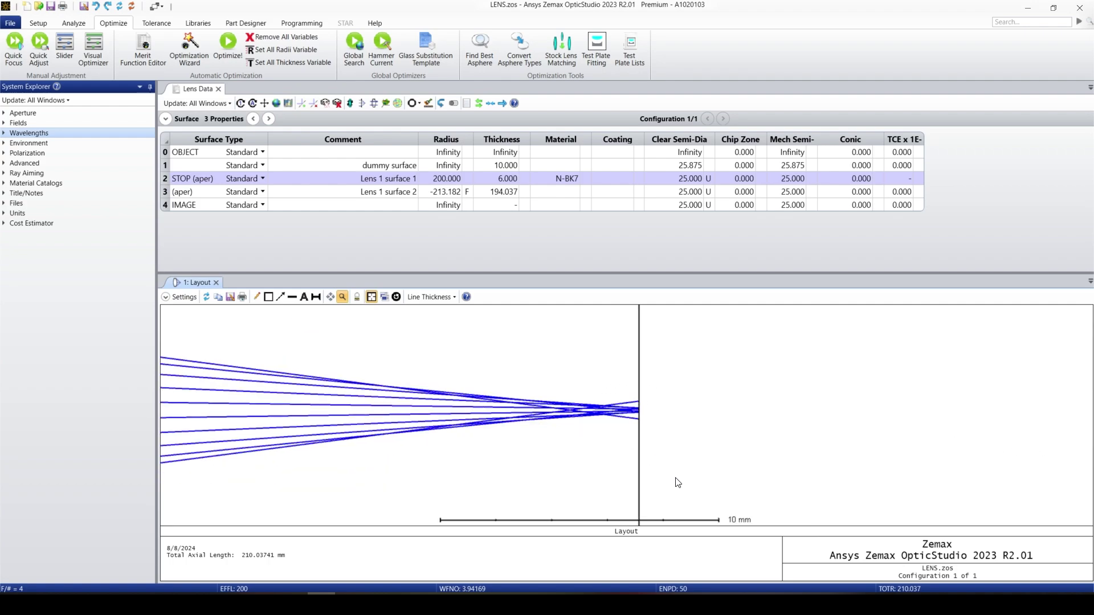
drag(595, 366, 648, 434)
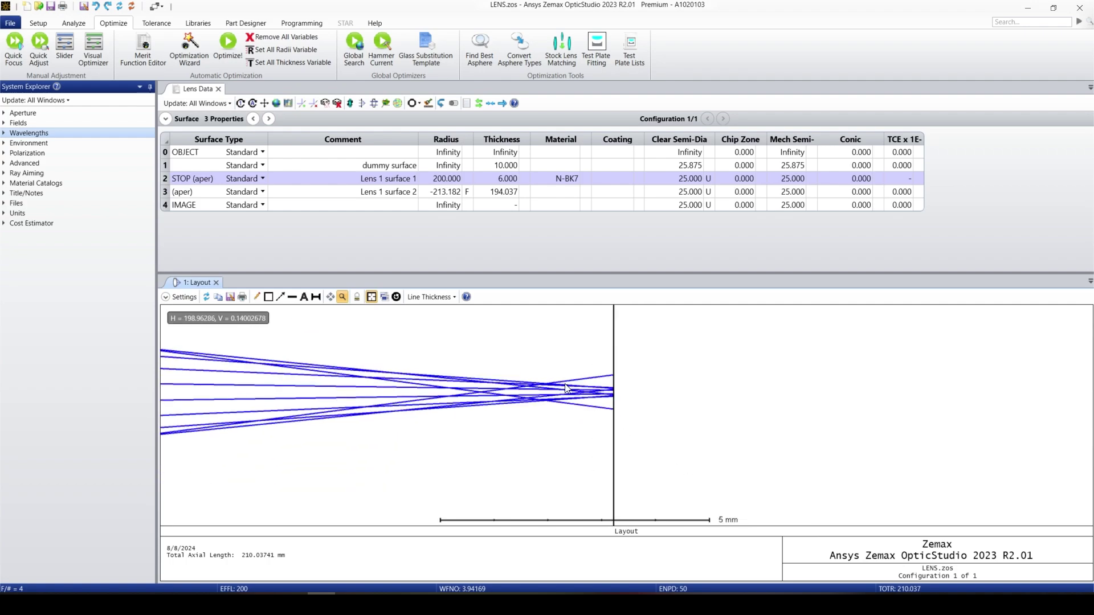
- Zoom the layout back out to frame the whole lens system
scroll(570, 399, down, 3)
scroll(570, 399, down, 10)
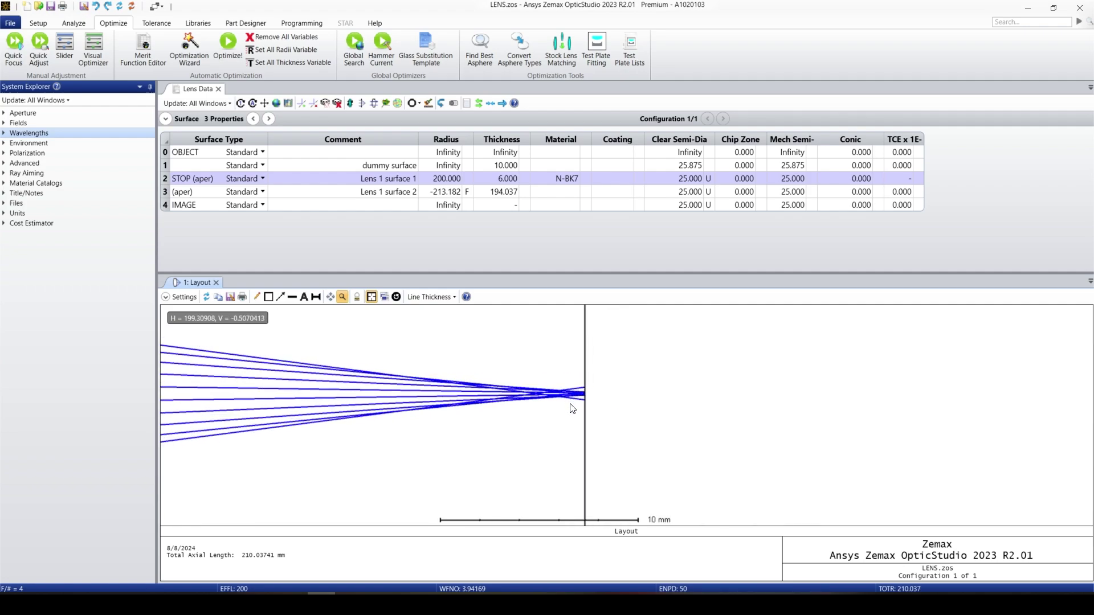
scroll(573, 411, down, 2)
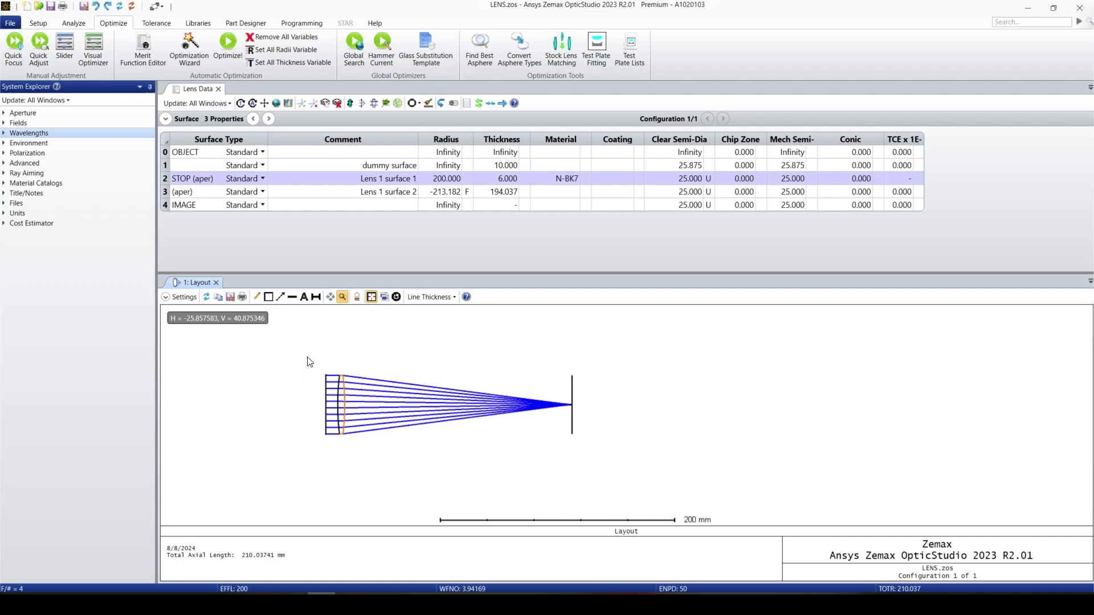
drag(301, 329, 646, 482)
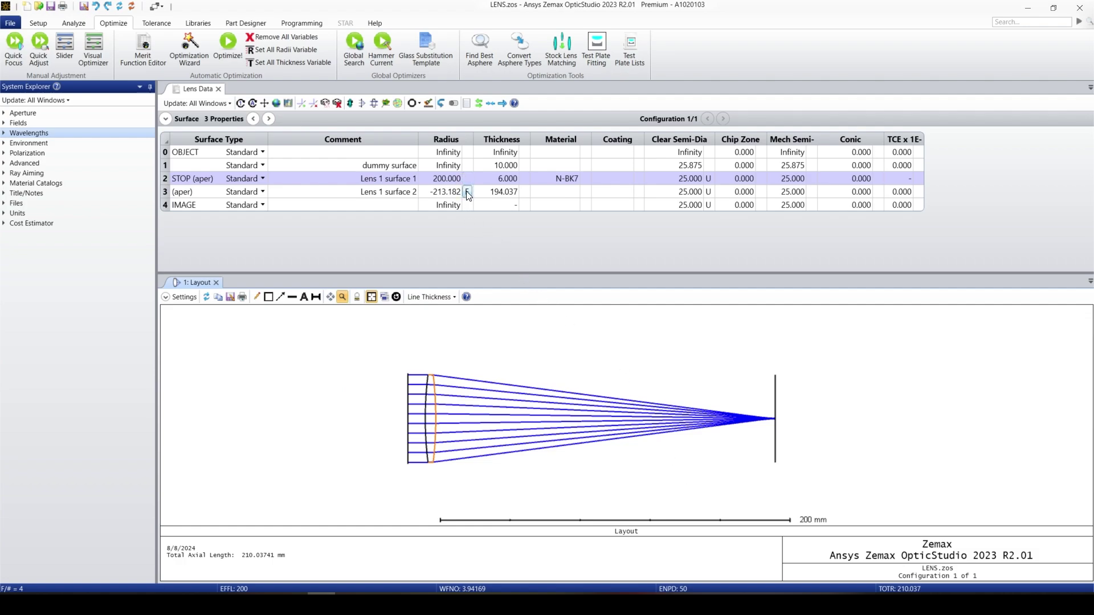
click(524, 179)
click(562, 238)
click(524, 179)
click(504, 211)
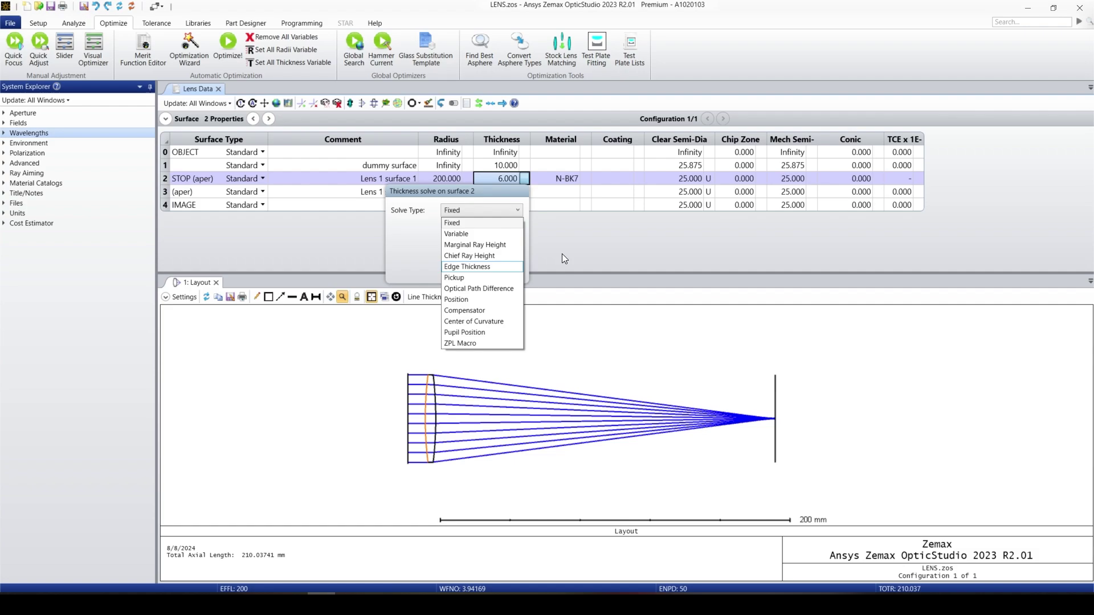
click(572, 243)
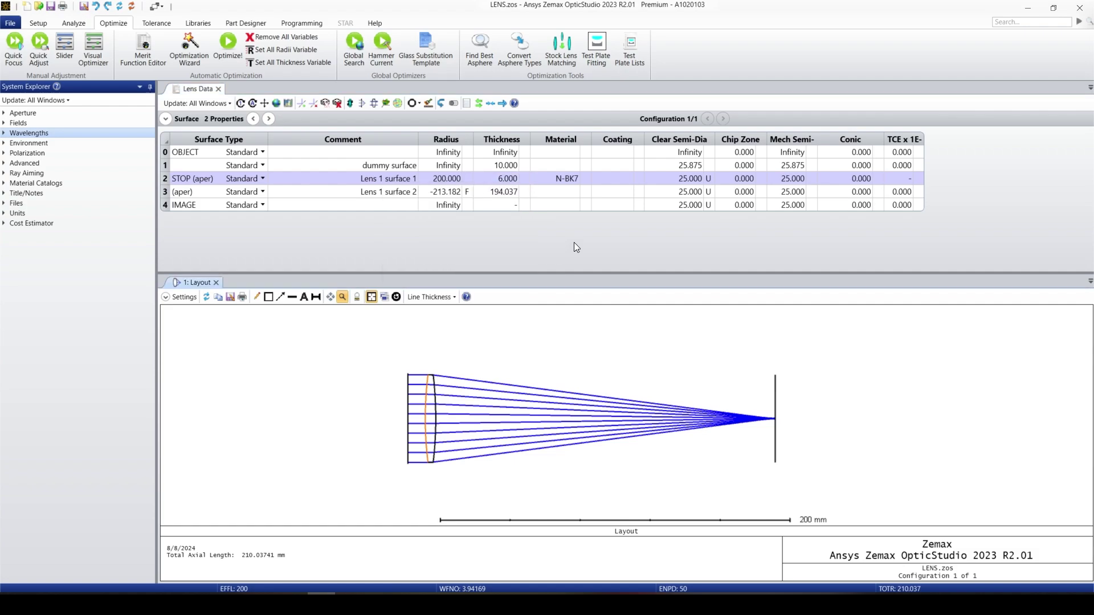